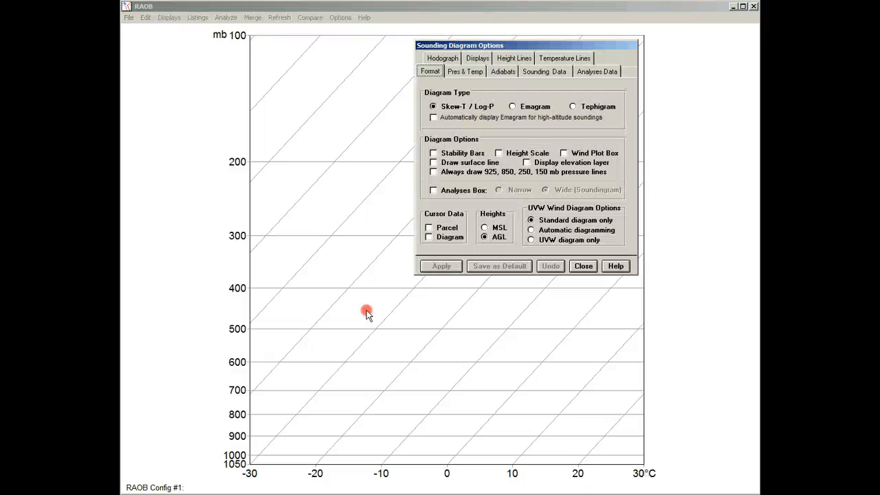
- Plot all saturation adiabats on the sounding diagram and turn on their °C labels
click(501, 75)
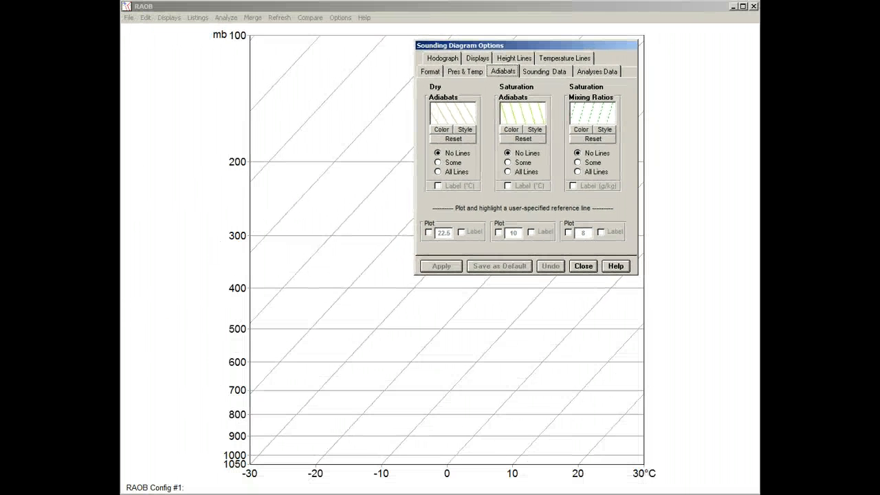
click(507, 163)
click(448, 266)
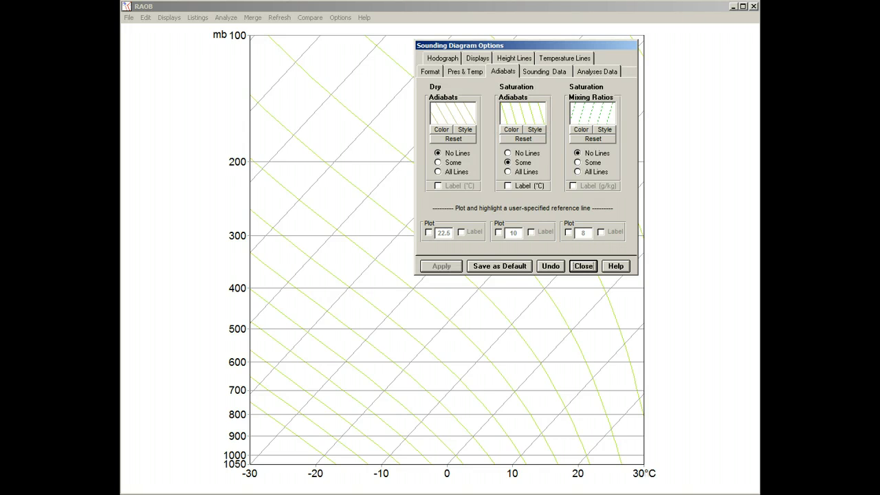
click(509, 172)
click(447, 265)
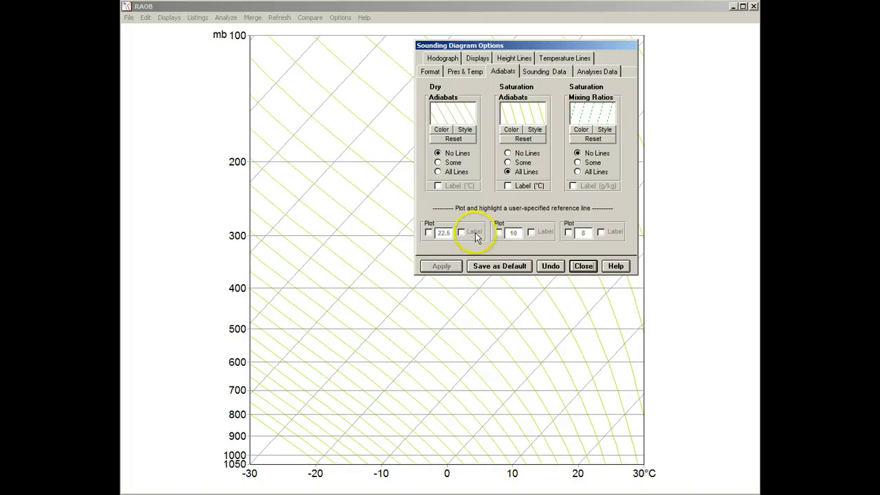
click(508, 186)
click(448, 265)
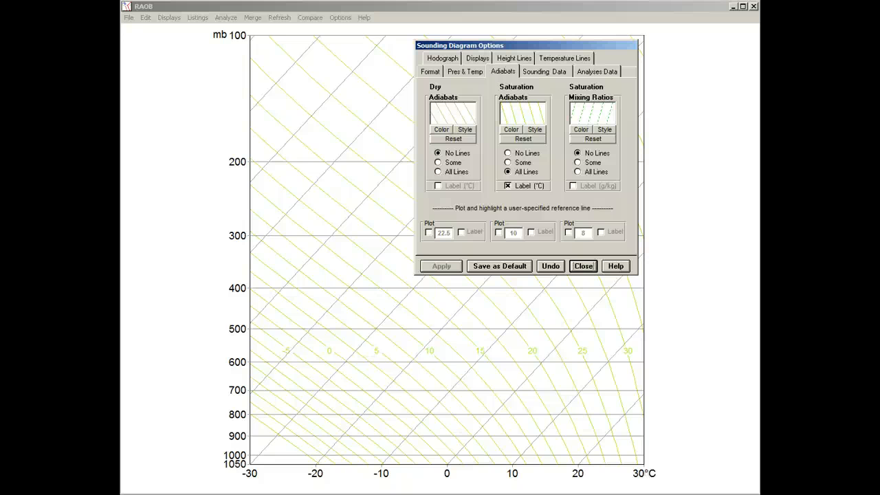
- Try black as the line color of the saturation adiabats on the diagram and reset it to the default color
click(511, 130)
click(427, 123)
click(439, 215)
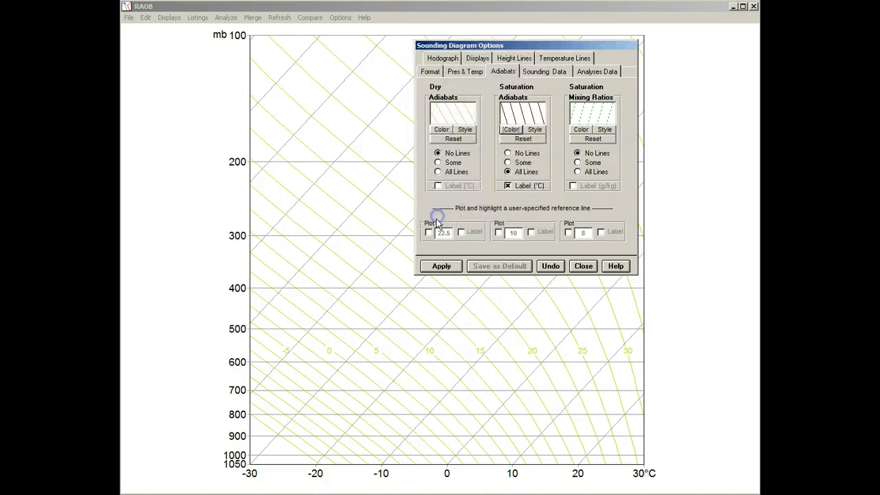
click(439, 266)
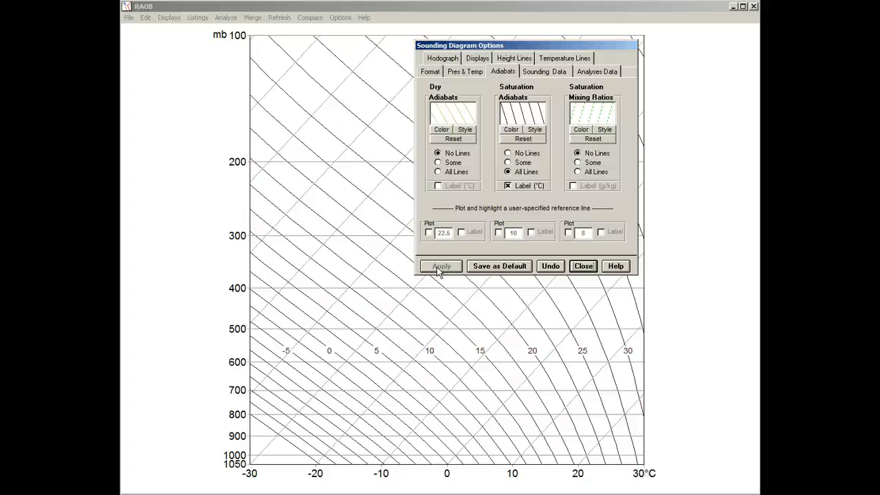
click(505, 139)
click(443, 267)
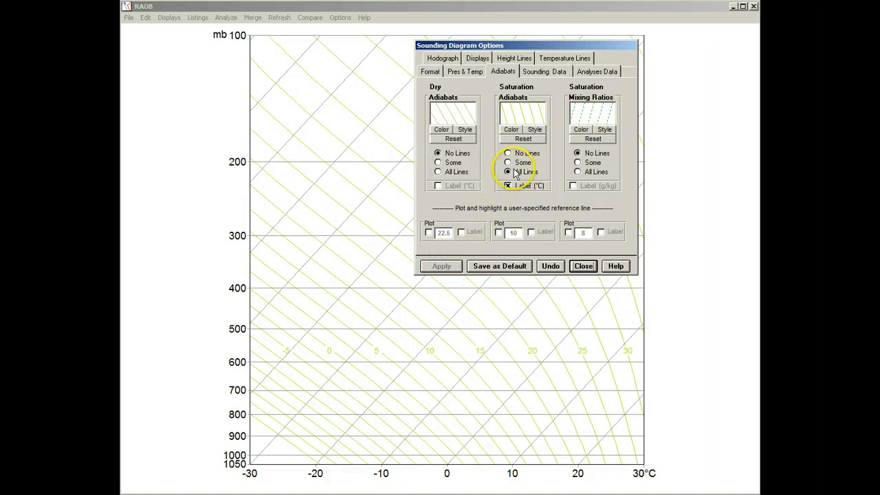
- Reduce the saturation adiabats to Some lines and save the diagram settings as default
click(519, 163)
click(445, 265)
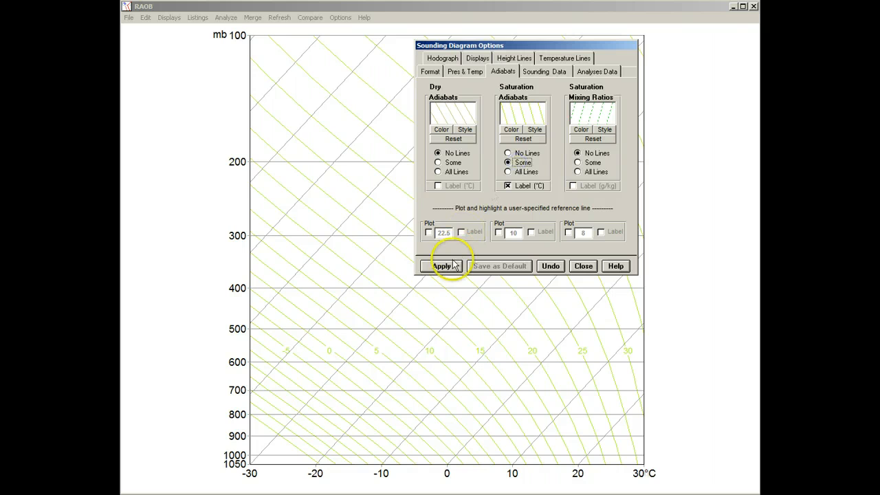
click(477, 267)
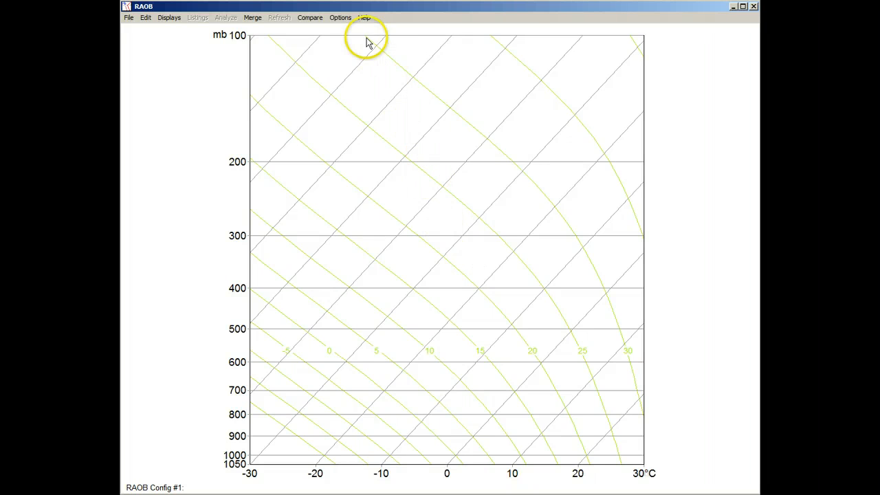
- Set the program's background screen color to Black in the display preferences
click(340, 18)
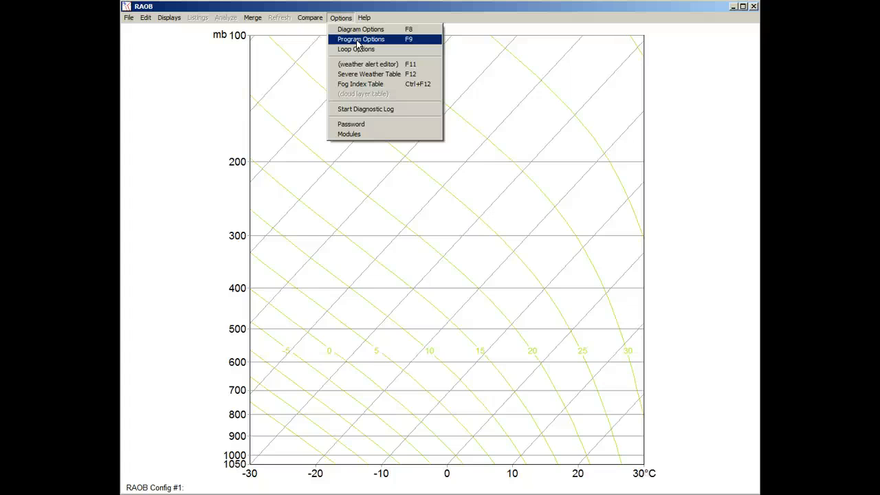
click(357, 41)
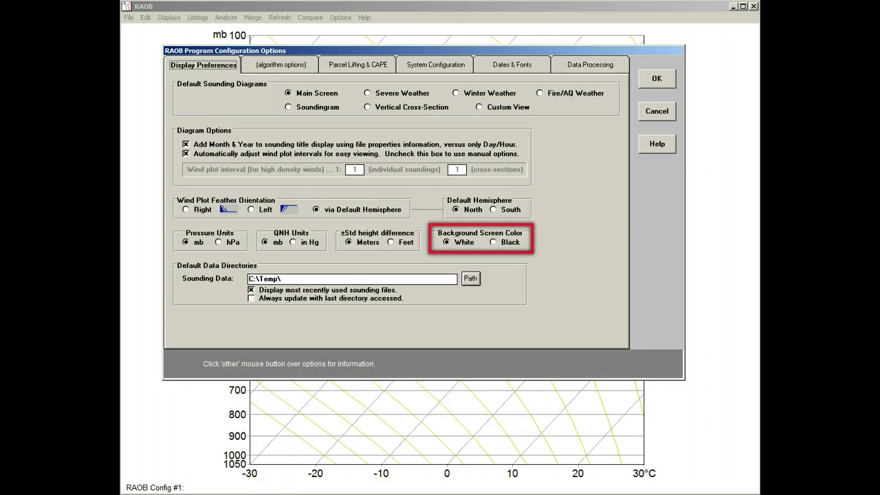
click(493, 242)
click(654, 83)
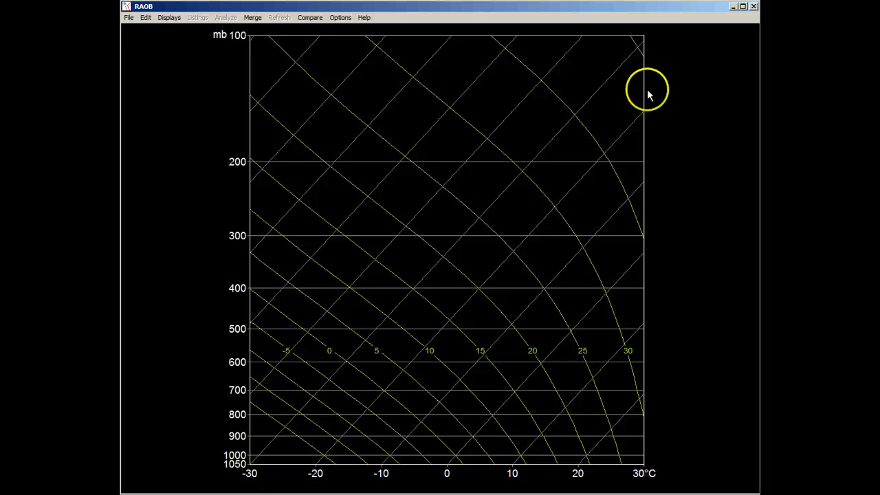
- Try adding Some dry adiabats and Some saturation mixing ratio lines, both labeled, and undo the change
right_click(640, 97)
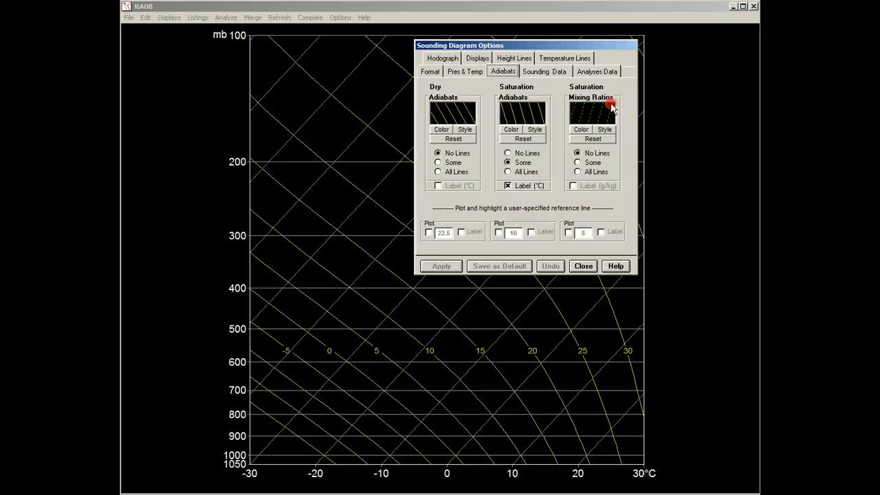
click(451, 163)
click(438, 186)
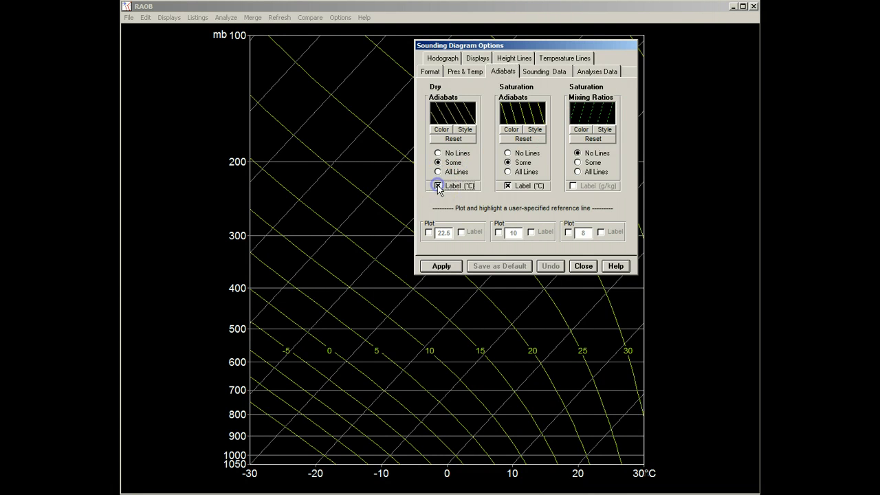
click(577, 162)
click(573, 185)
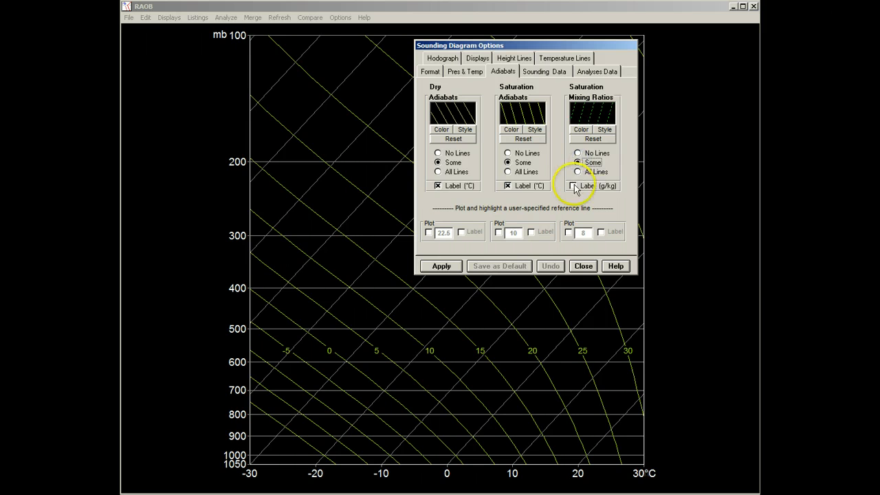
click(441, 266)
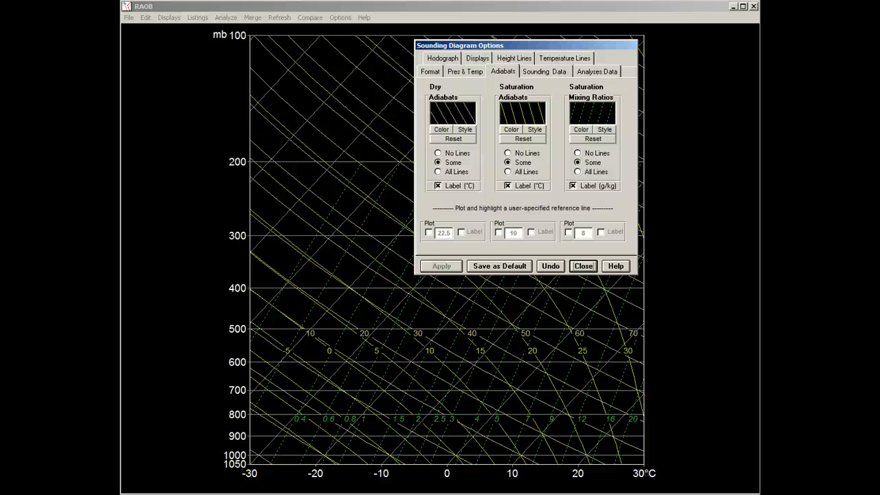
click(551, 269)
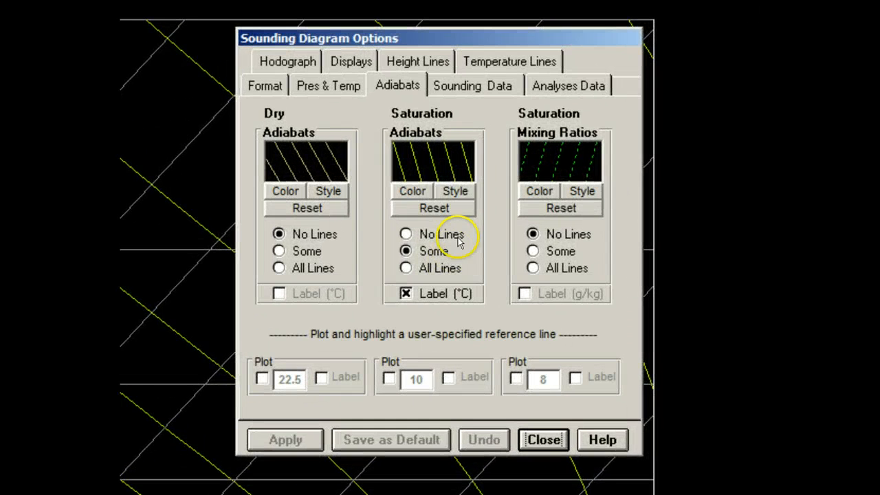
- Try the Dots and Dash line styles for the saturation adiabats and set the style back to Solid
click(459, 191)
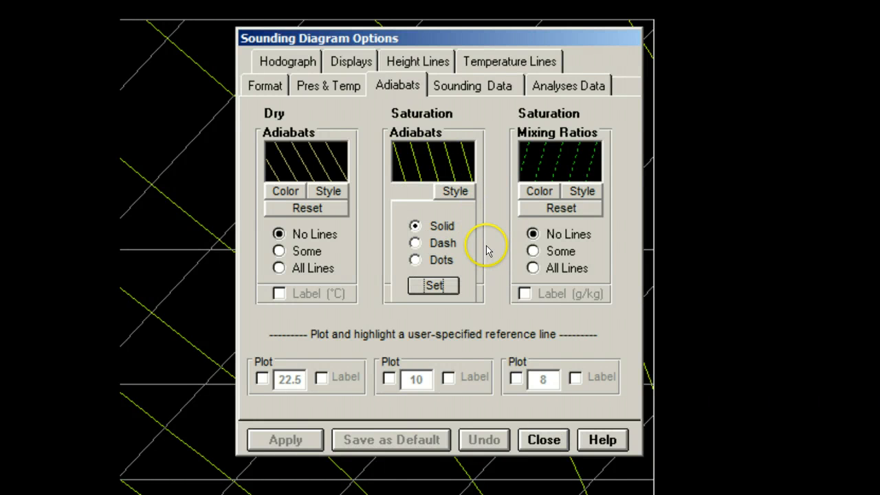
click(436, 259)
click(443, 243)
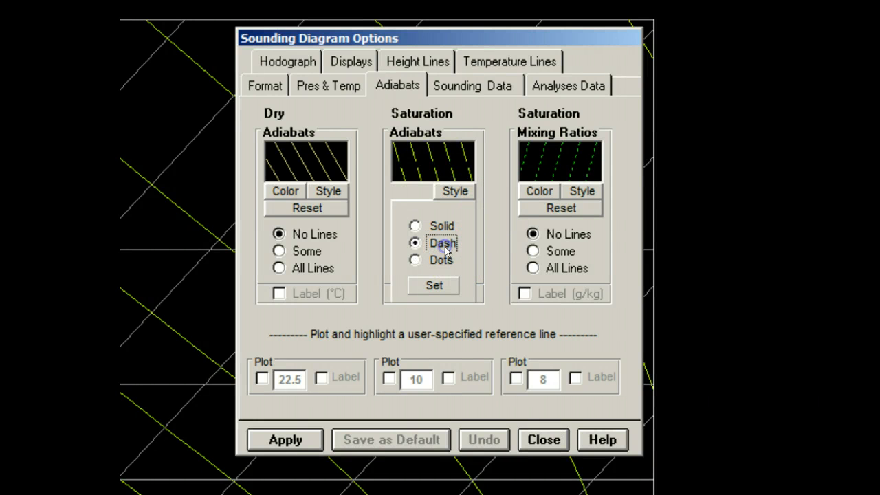
click(442, 227)
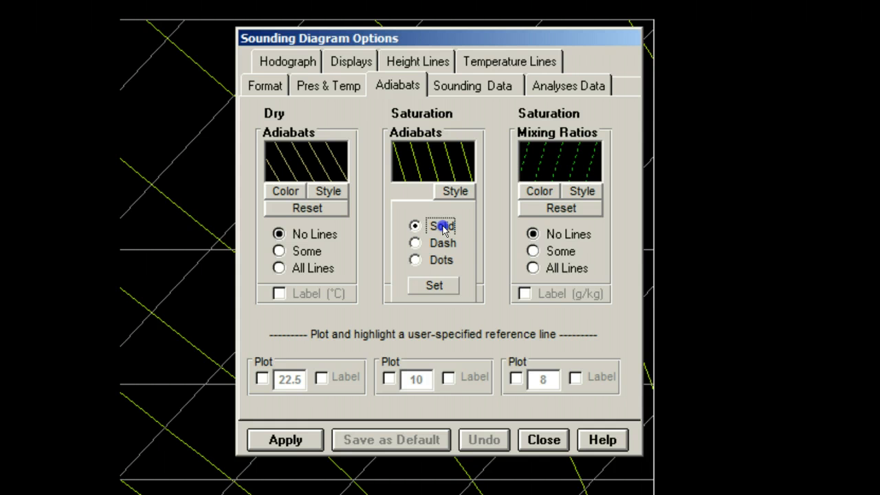
click(448, 284)
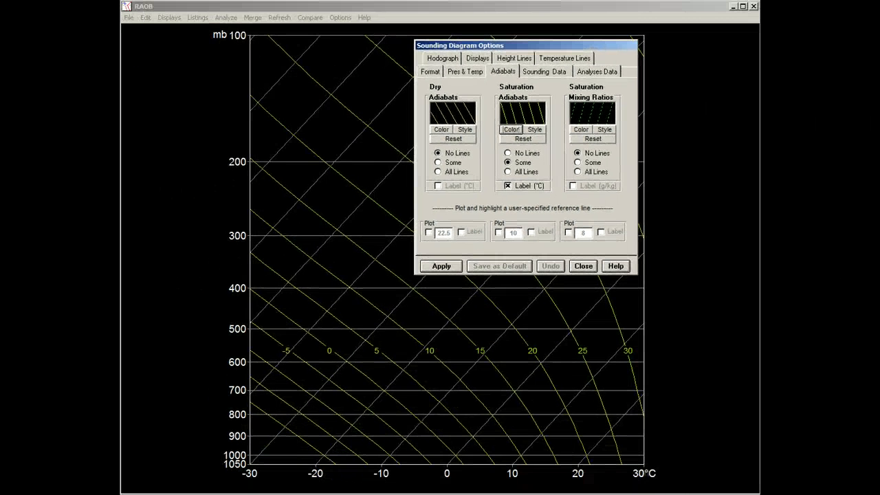
- Plot the highlighted saturation adiabat reference line at 10 and turn off the °C labels of the regular saturation adiabats
click(498, 232)
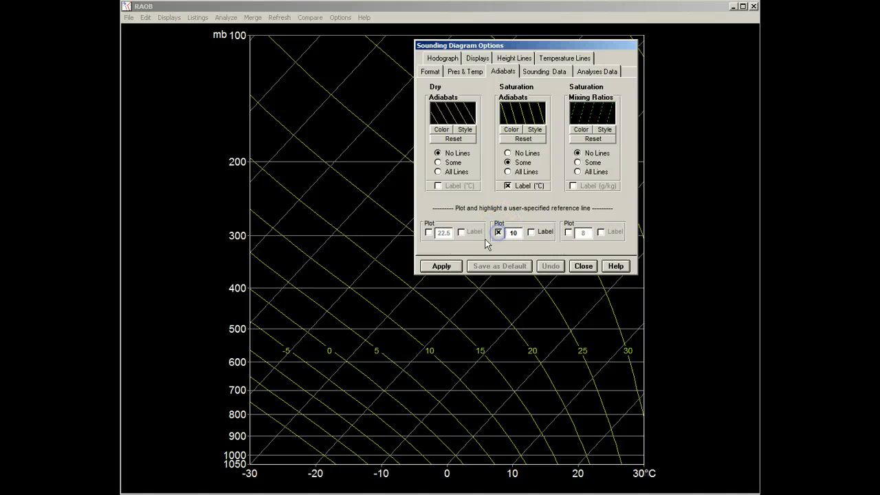
click(454, 270)
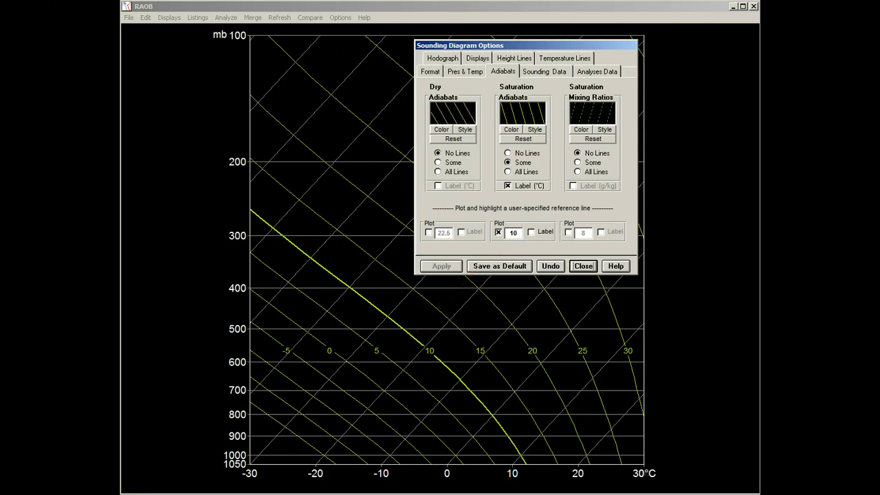
click(507, 185)
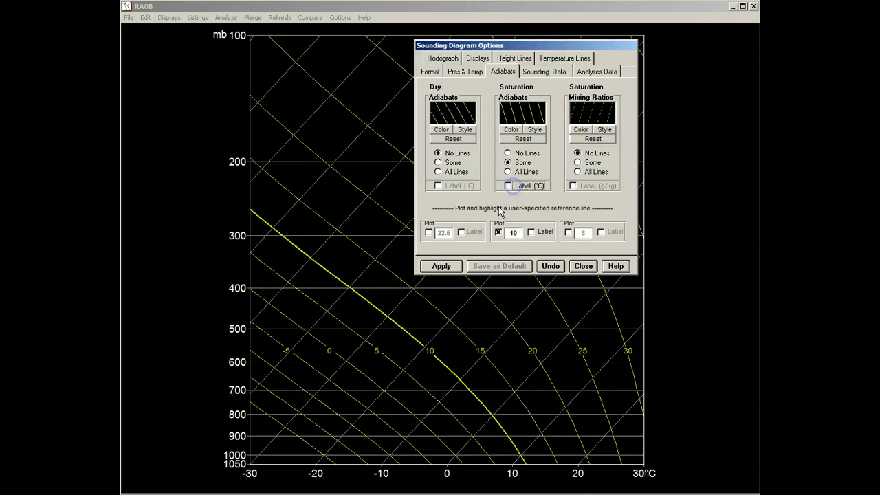
click(442, 266)
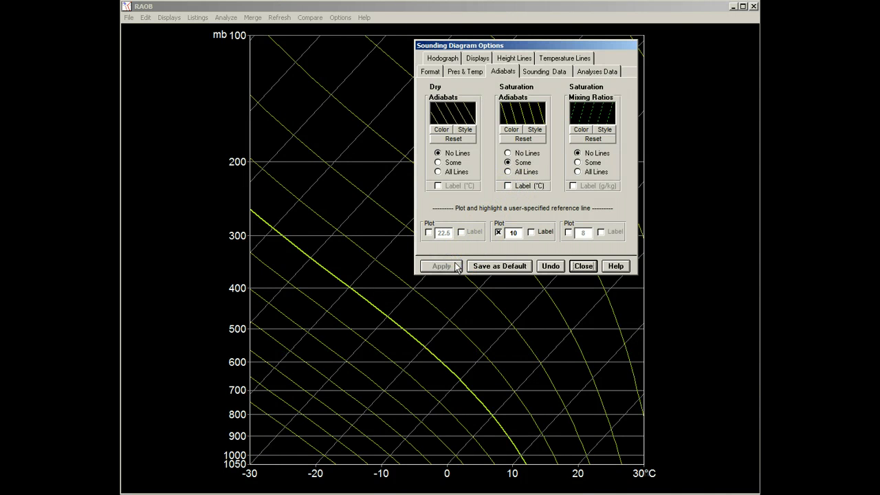
- Turn on the label of the saturation adiabat reference line and set the line's value to 12
click(530, 232)
click(454, 266)
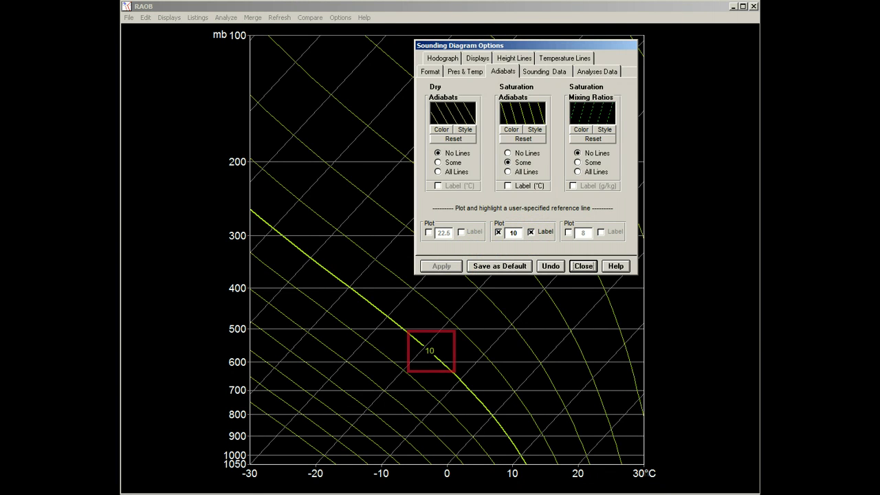
double_click(512, 232)
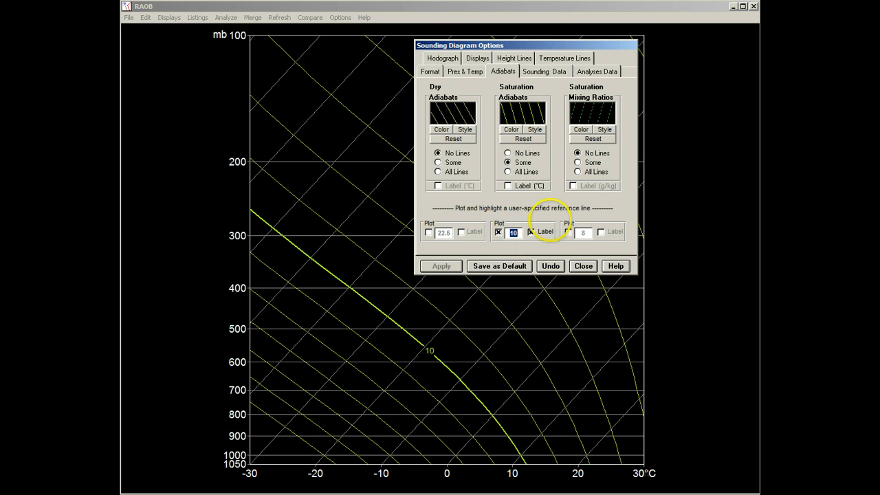
text(12)
click(442, 267)
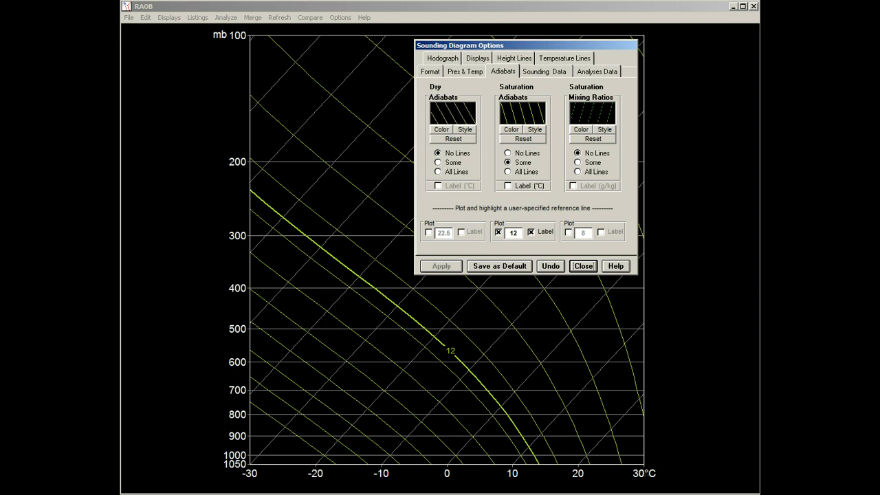